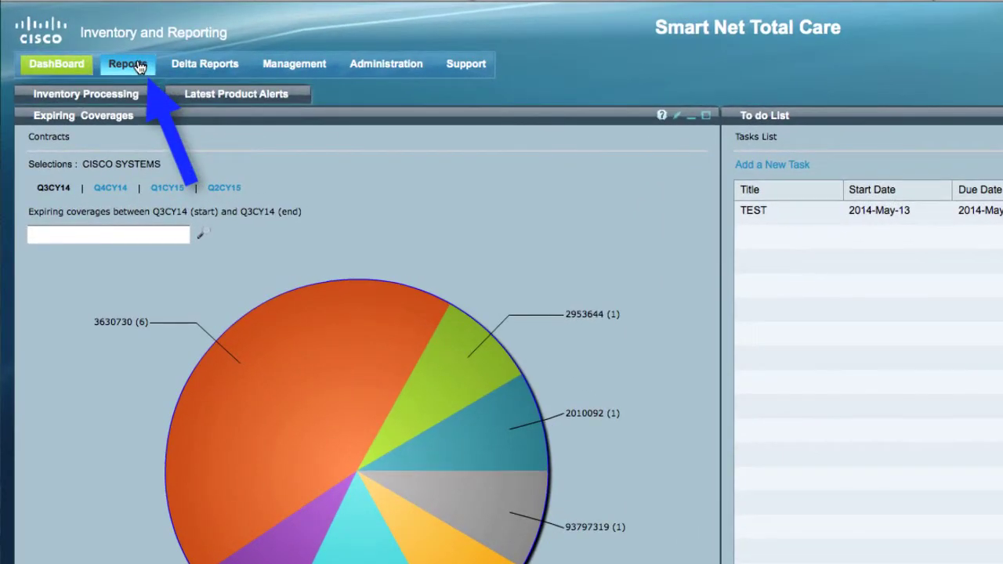
- Request an Inventory Summary Report from the Inventory Summary tab's Export menu
left_click(139, 66)
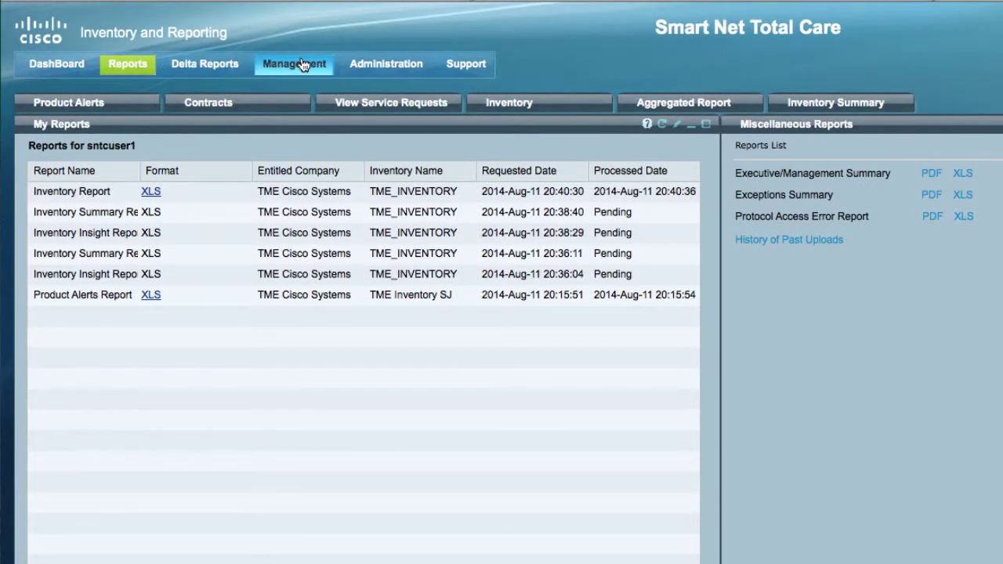
left_click(807, 110)
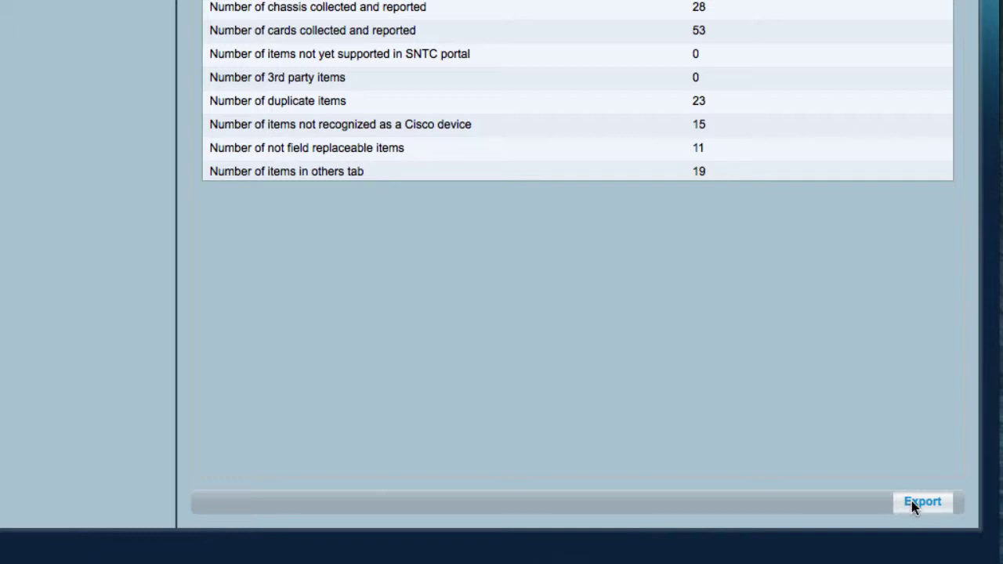
left_click(917, 502)
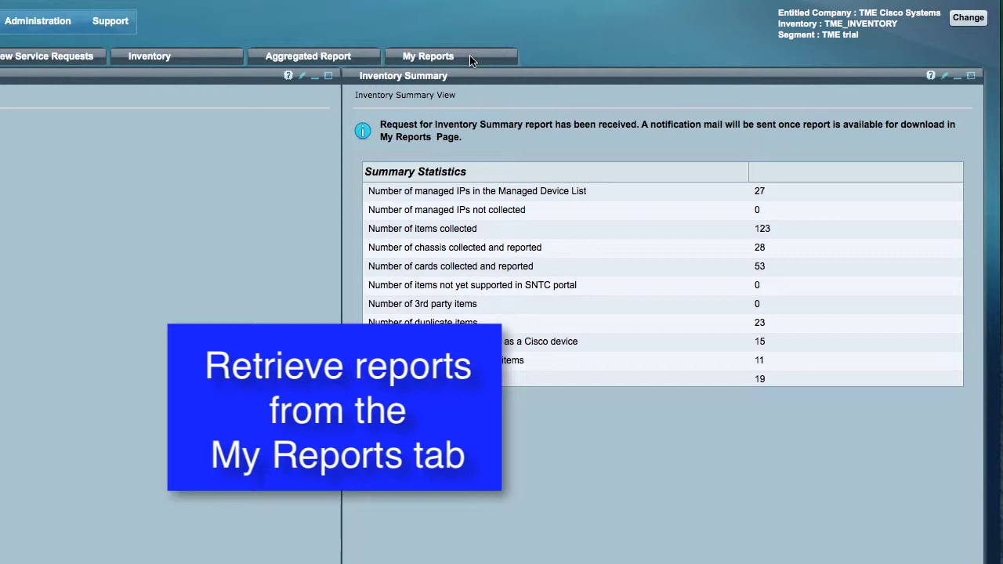
- Show the My Reports list beside the summary panel to check the pending report requests
left_click(473, 59)
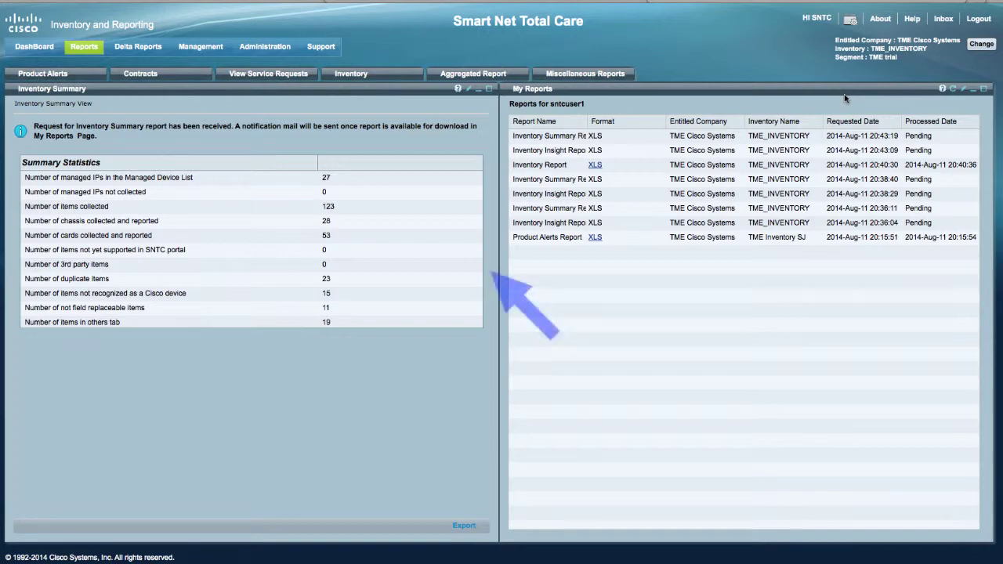
- Request a custom XLS inventory report from the Inventory tab with All Details selected
left_click(398, 70)
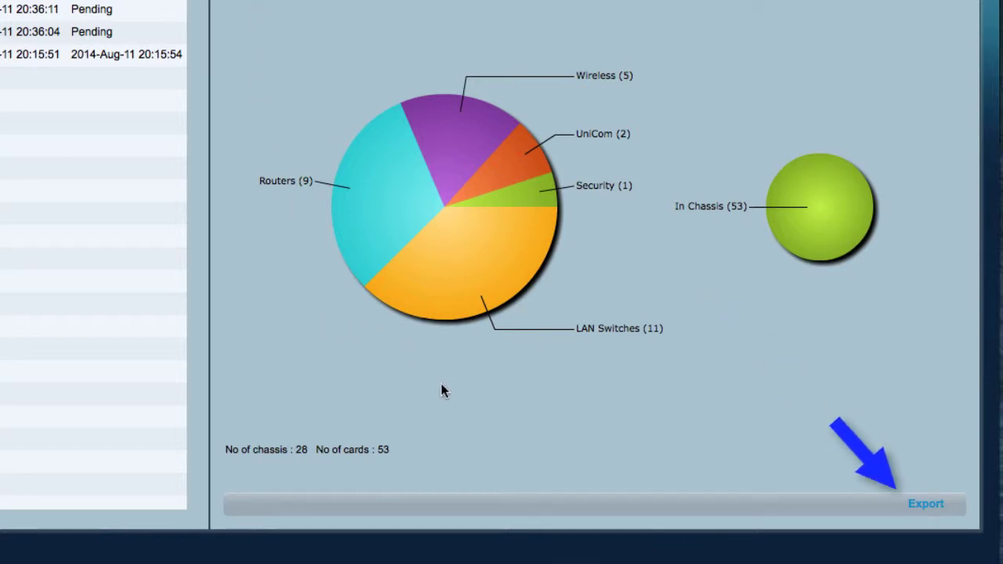
left_click(927, 504)
left_click(929, 544)
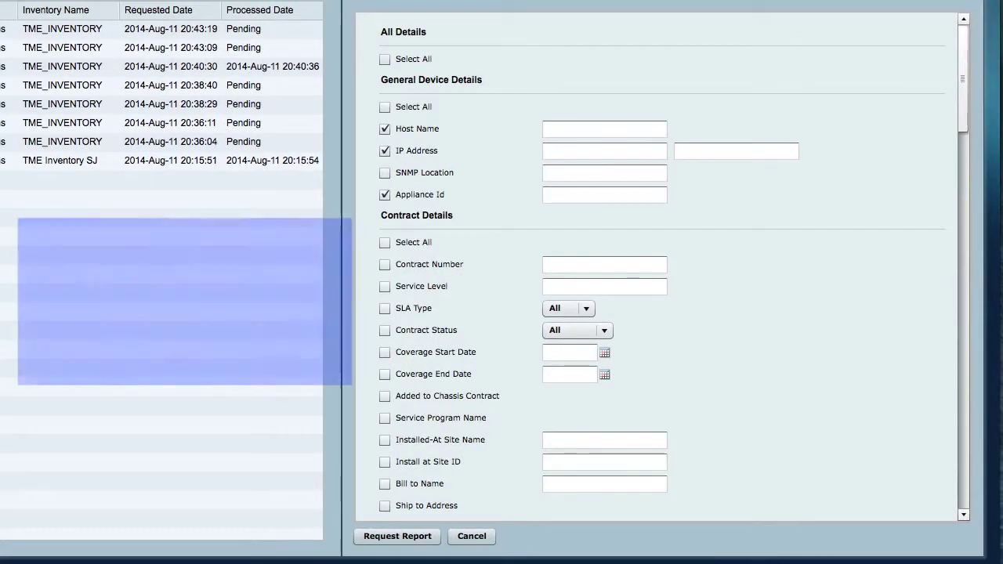
mouse_move(960, 100)
left_mouse_down()
mouse_move(943, 482)
mouse_move(955, 115)
left_mouse_up()
left_click(386, 60)
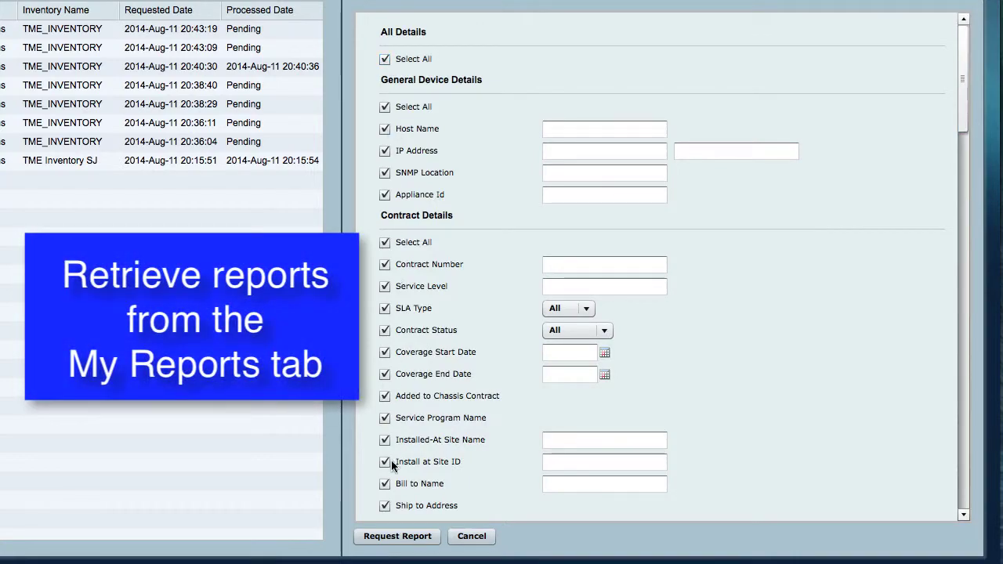
left_click(399, 536)
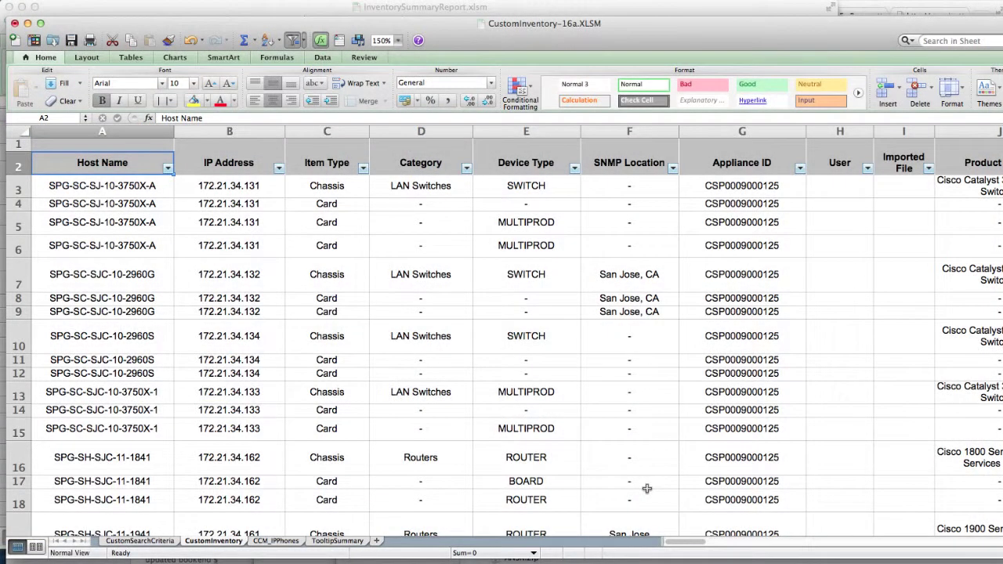